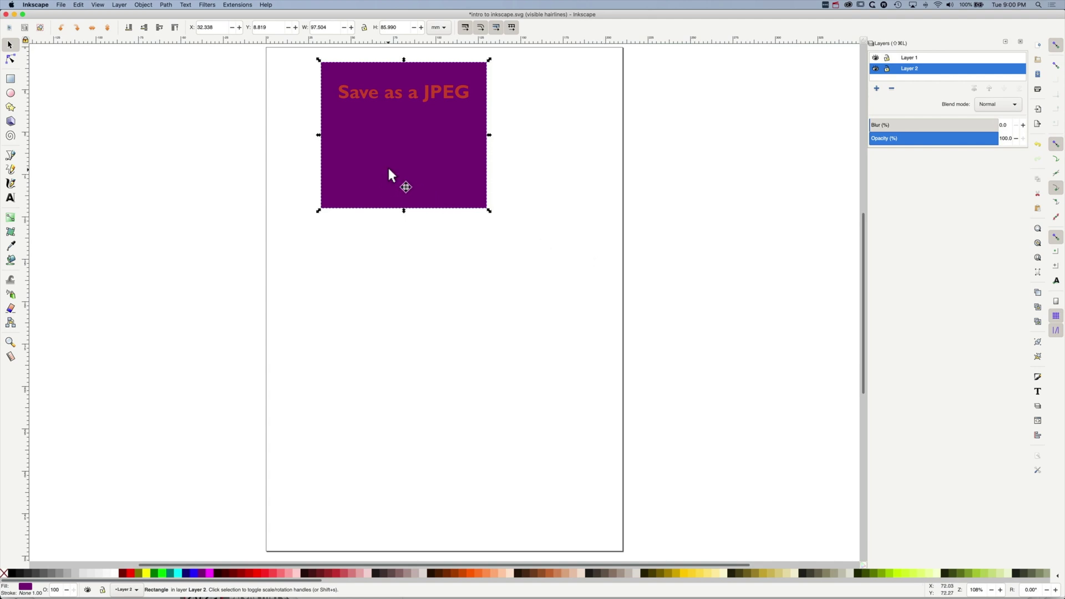
# Open Document Properties from the File menu to reach the page background settings
pyautogui.click(62, 4)
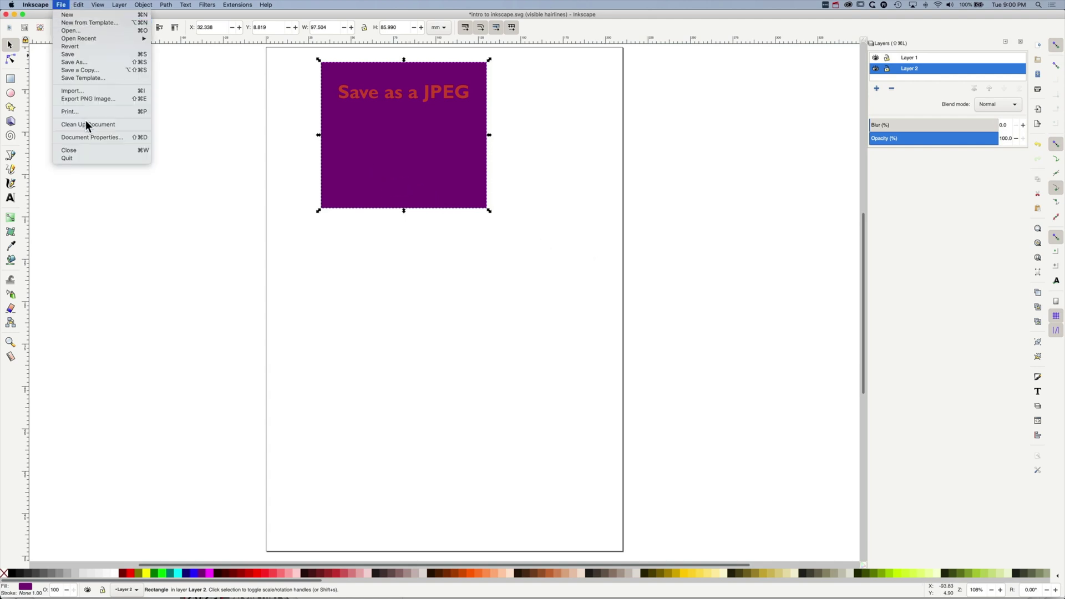
pyautogui.click(91, 137)
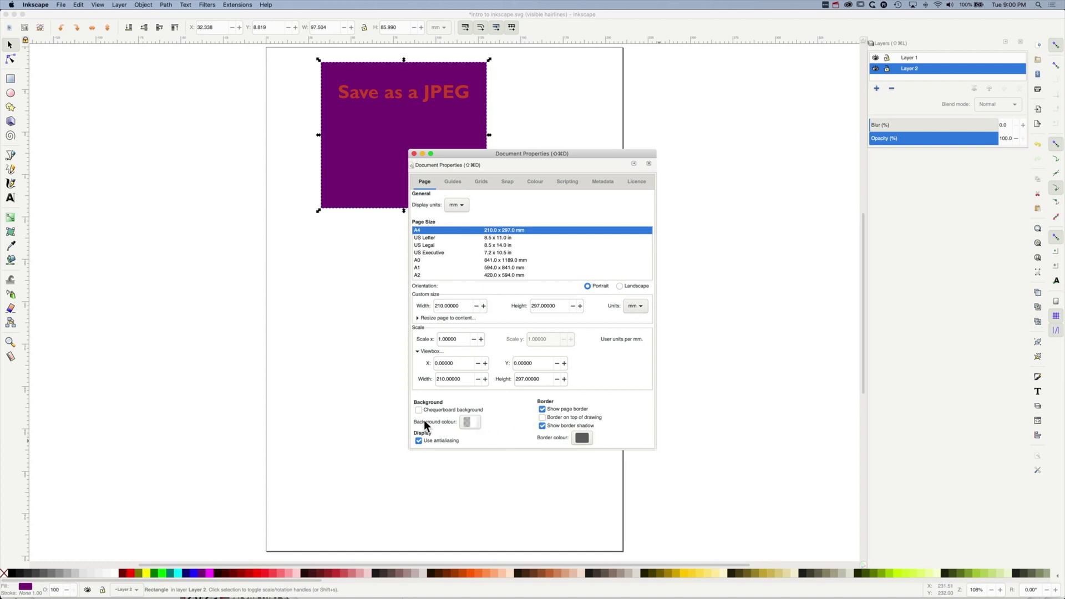
# Open the page background colour picker and cycle through HSL, HSV, CMYK, wheel and CMS views, ending on RGB
pyautogui.click(471, 422)
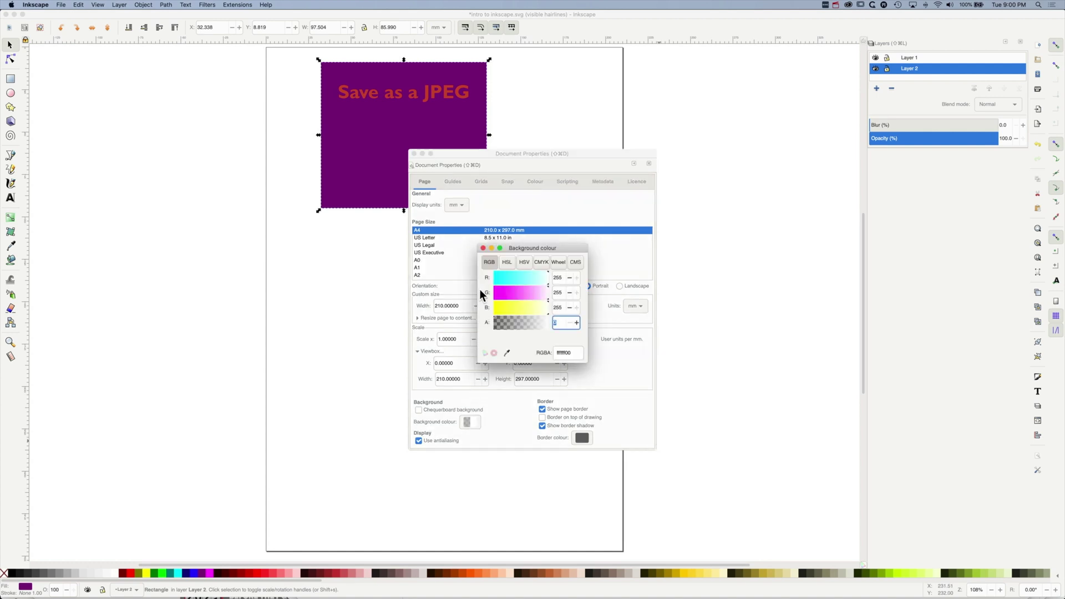
pyautogui.click(508, 263)
pyautogui.click(525, 264)
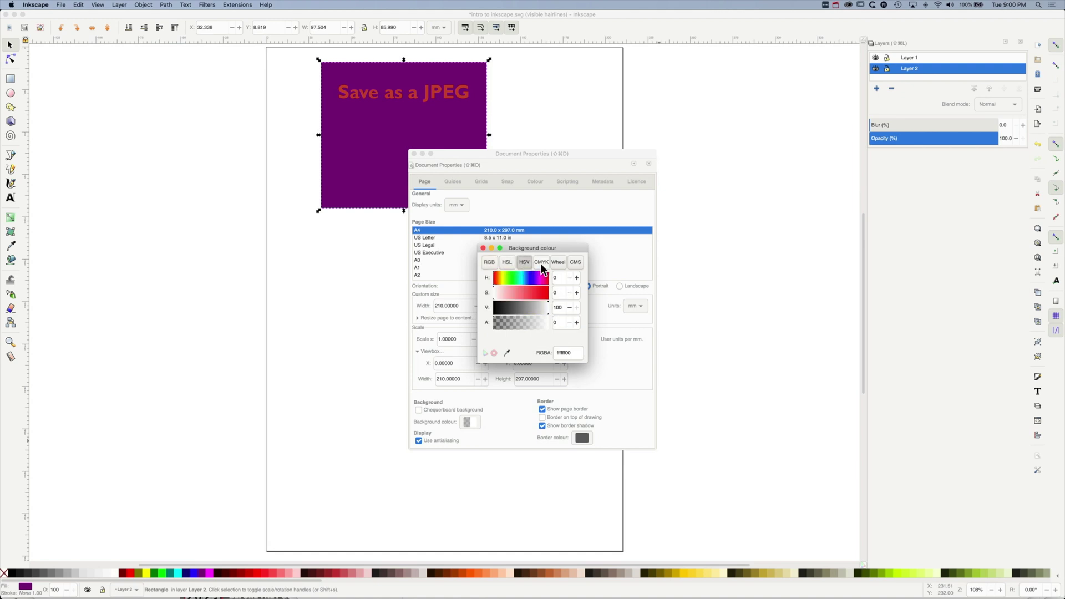
pyautogui.click(541, 265)
pyautogui.click(560, 262)
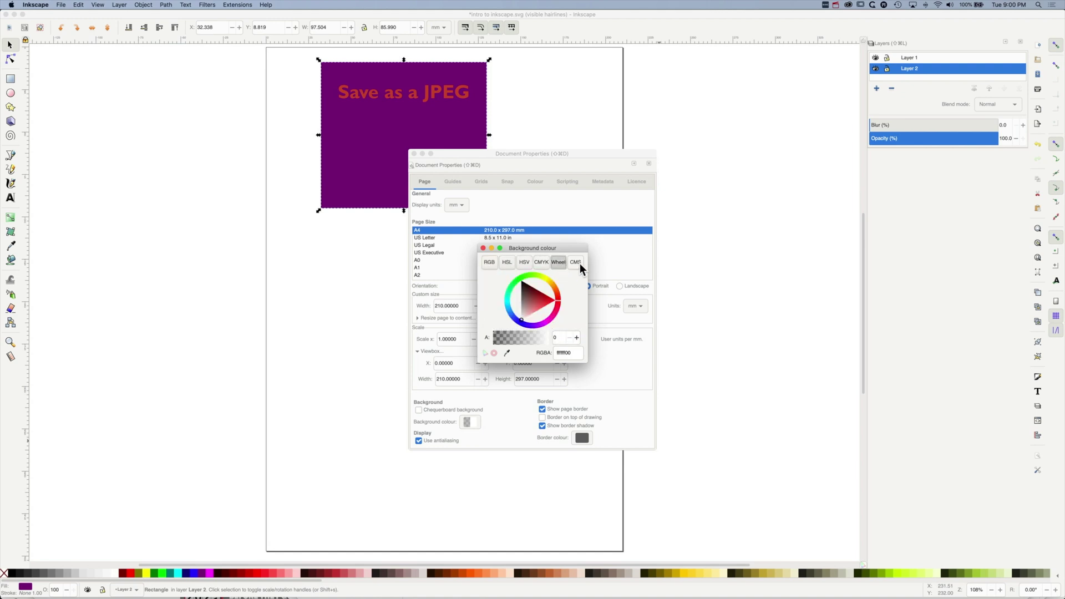
pyautogui.click(577, 263)
pyautogui.click(491, 263)
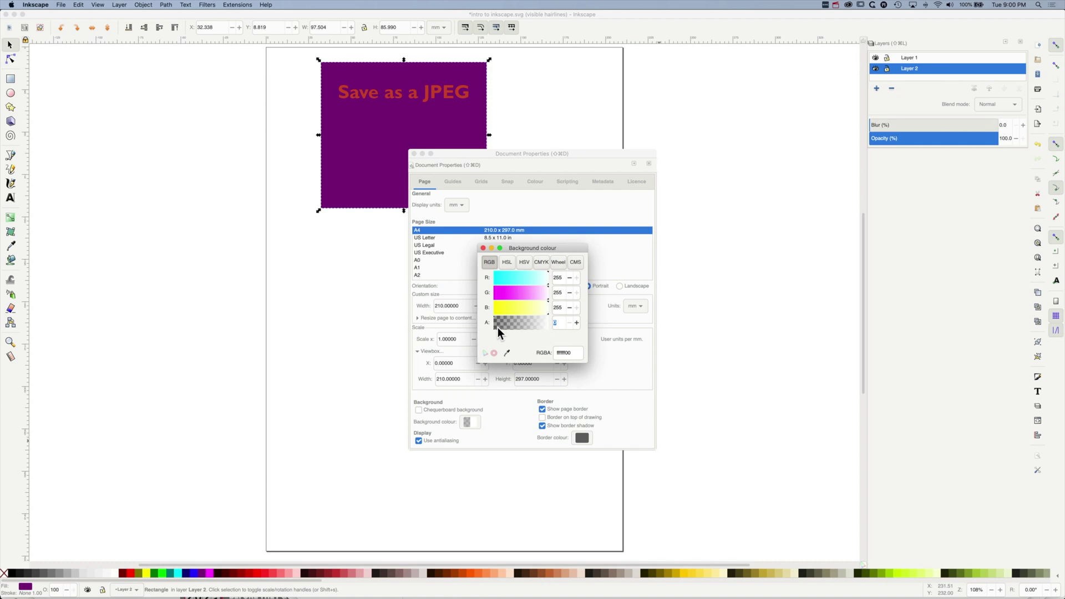
# Set background alpha to 100 and tint it light blue (bed7ffff), then close the picker
pyautogui.moveTo(501, 327); pyautogui.dragTo(561, 328)
pyautogui.moveTo(547, 281)
pyautogui.mouseDown()
pyautogui.moveTo(541, 298)
pyautogui.moveTo(534, 289)
pyautogui.mouseUp()
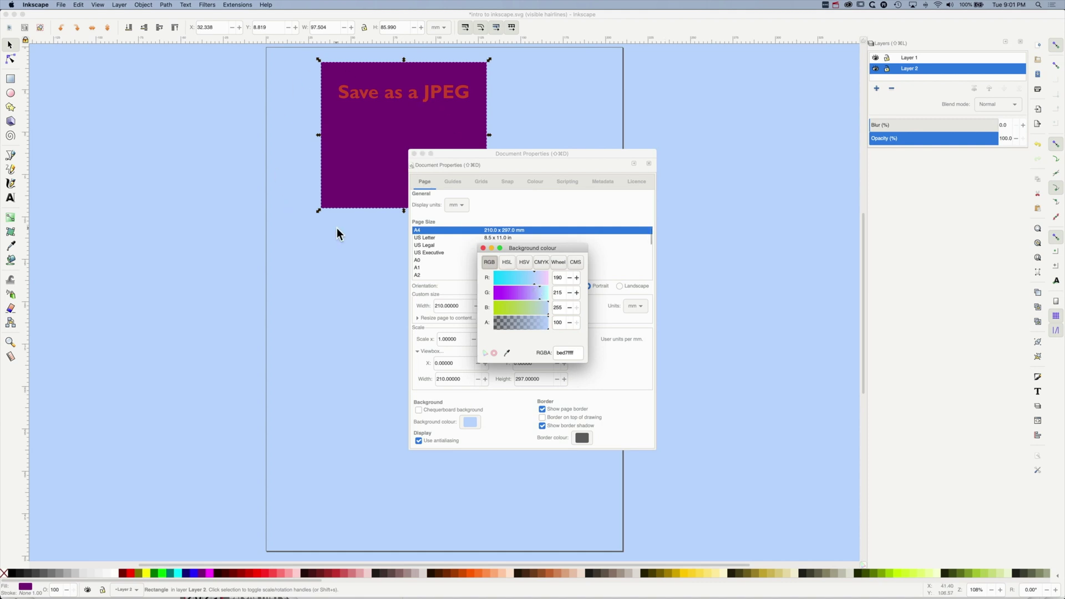
pyautogui.click(483, 248)
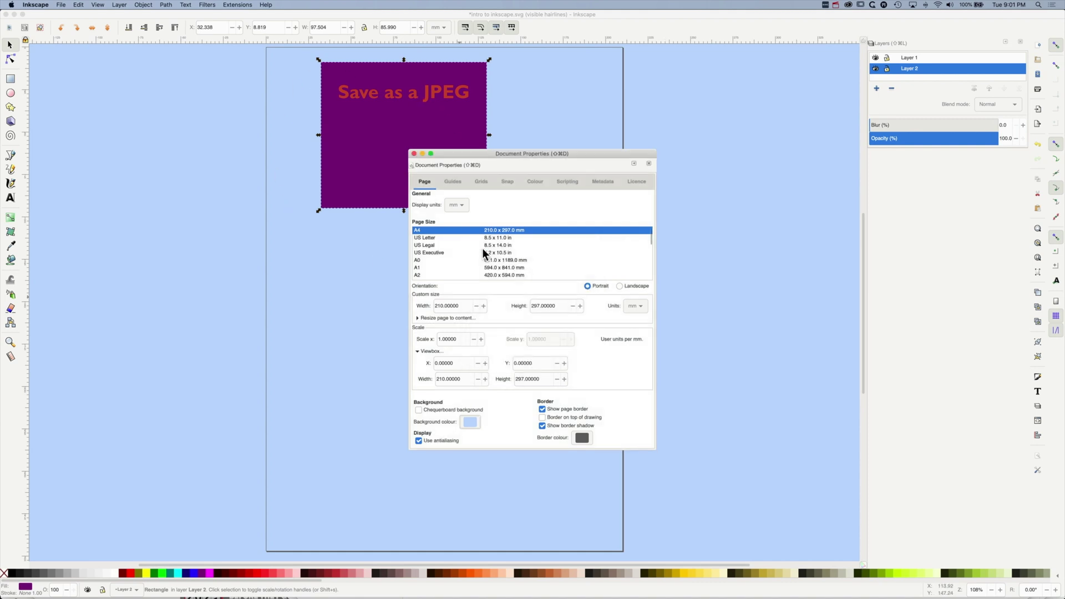
# Close Document Properties and draw a large rectangle across the lower half of the page
pyautogui.click(414, 153)
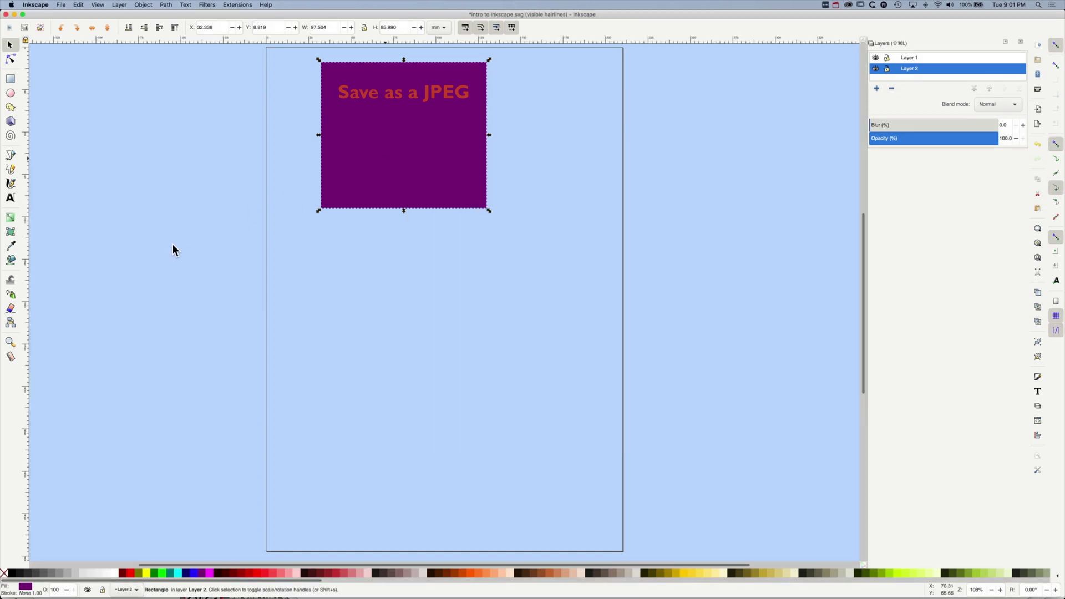
pyautogui.click(10, 78)
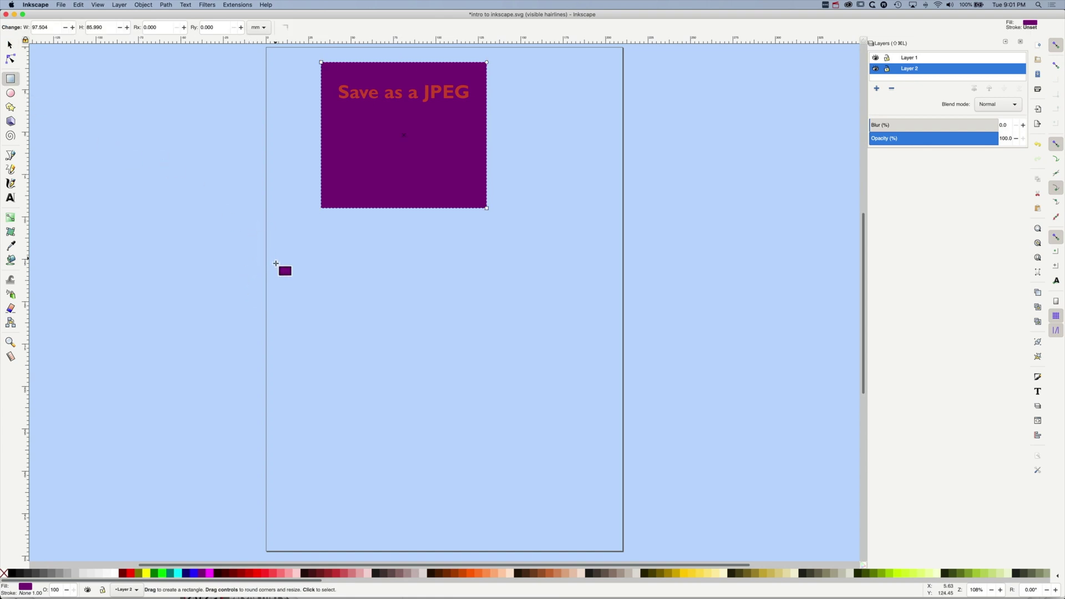
pyautogui.moveTo(254, 248)
pyautogui.mouseDown()
pyautogui.moveTo(697, 478)
pyautogui.moveTo(670, 471)
pyautogui.mouseUp()
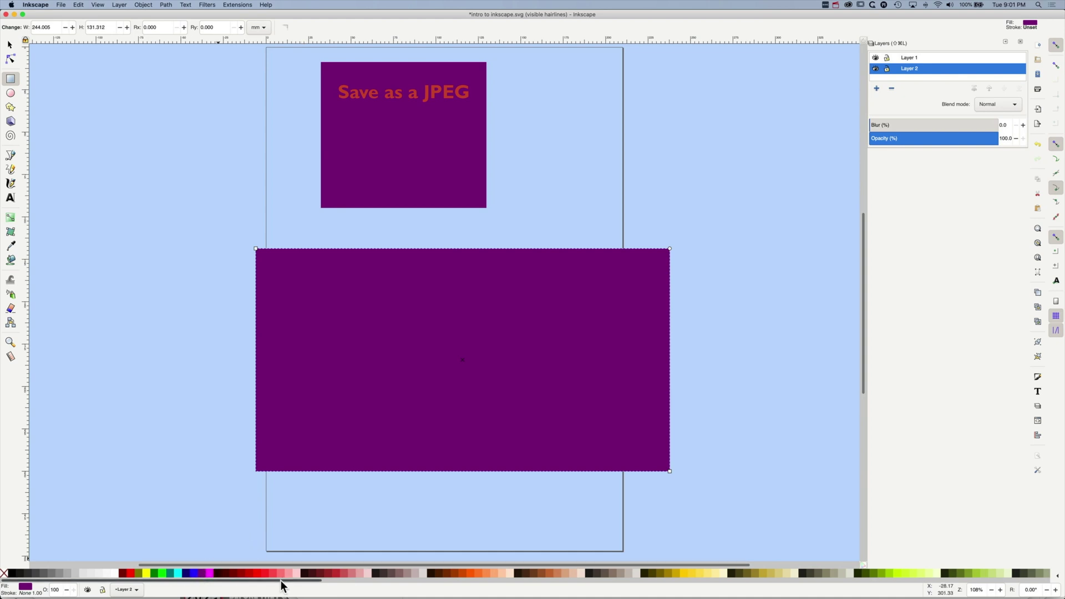
# Fill the new rectangle with mauve #AC9393 after trying red and dark brown
pyautogui.click(343, 575)
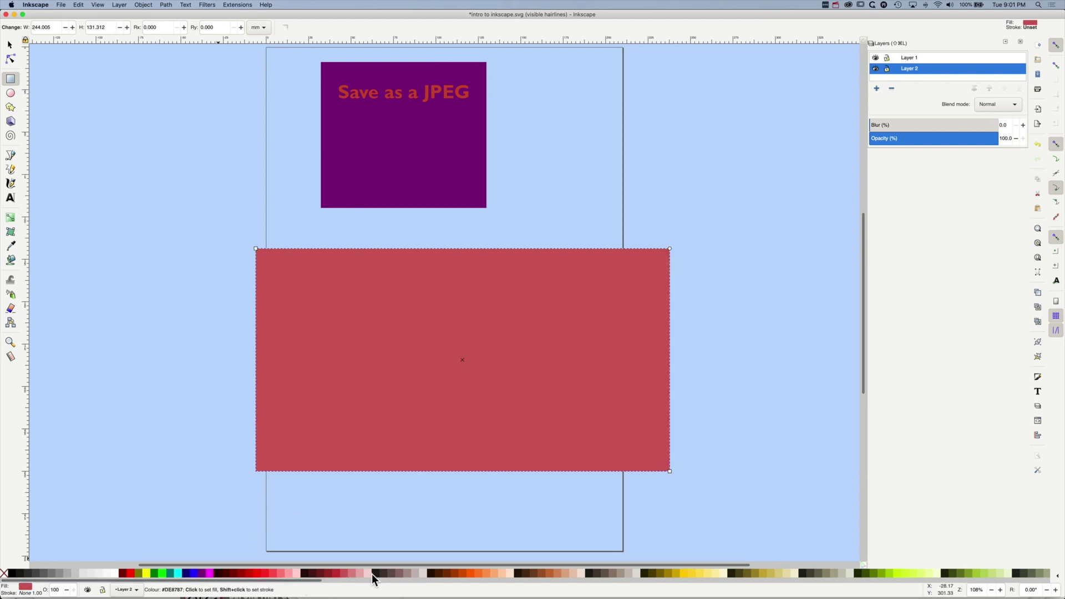
pyautogui.click(394, 574)
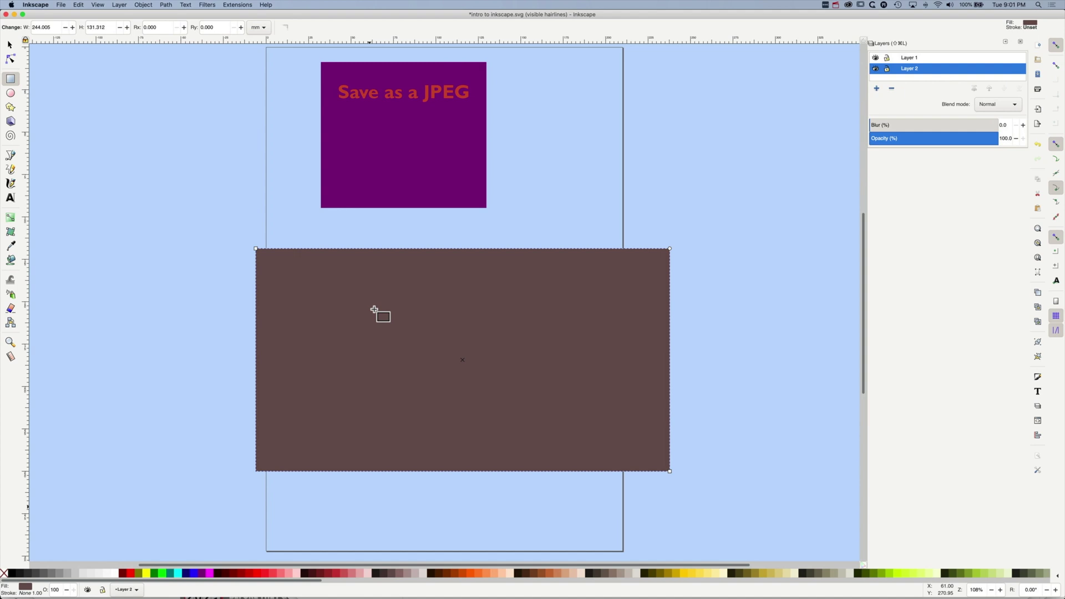
pyautogui.scroll(1, 419, 549)
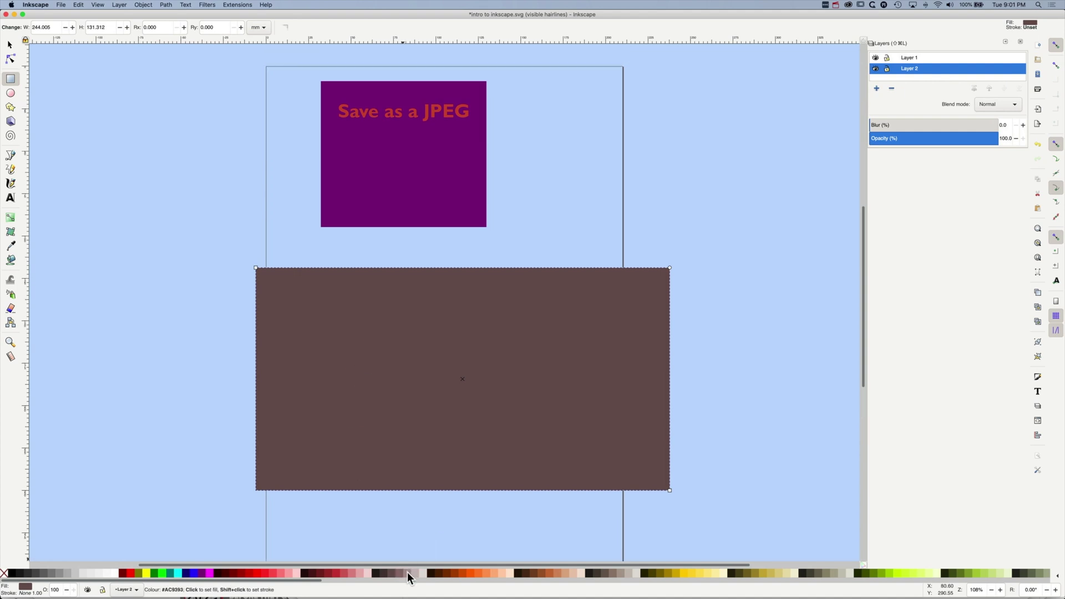
pyautogui.click(408, 573)
pyautogui.scroll(-1, 352, 354)
pyautogui.hscroll(1, 280, 325)
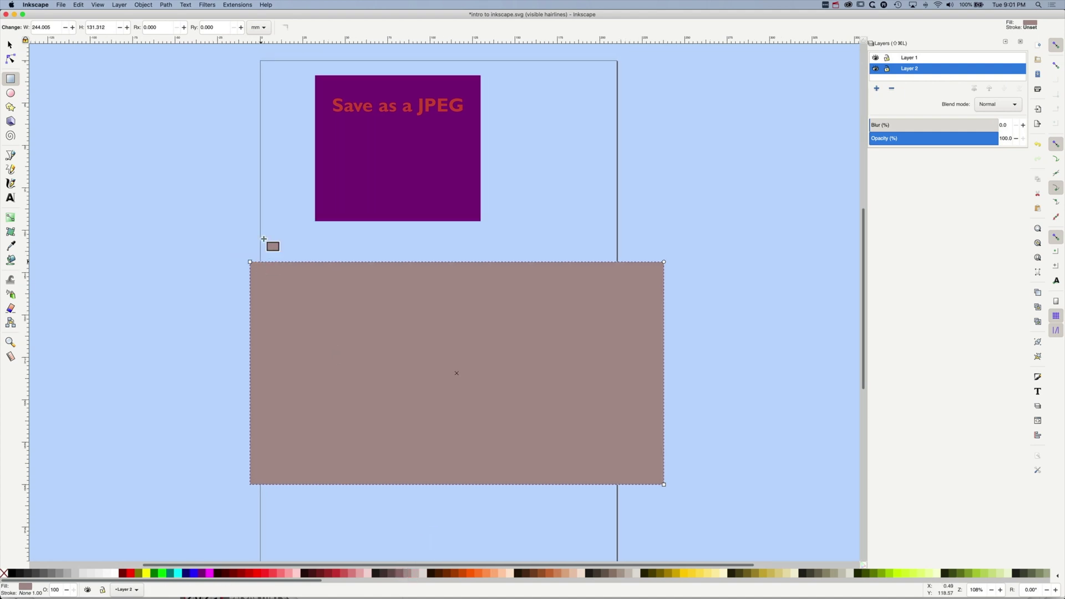
# Enable 'Border on top of drawing' in Document Properties so the border shows over the mauve rectangle
pyautogui.click(36, 4)
pyautogui.moveTo(61, 4)
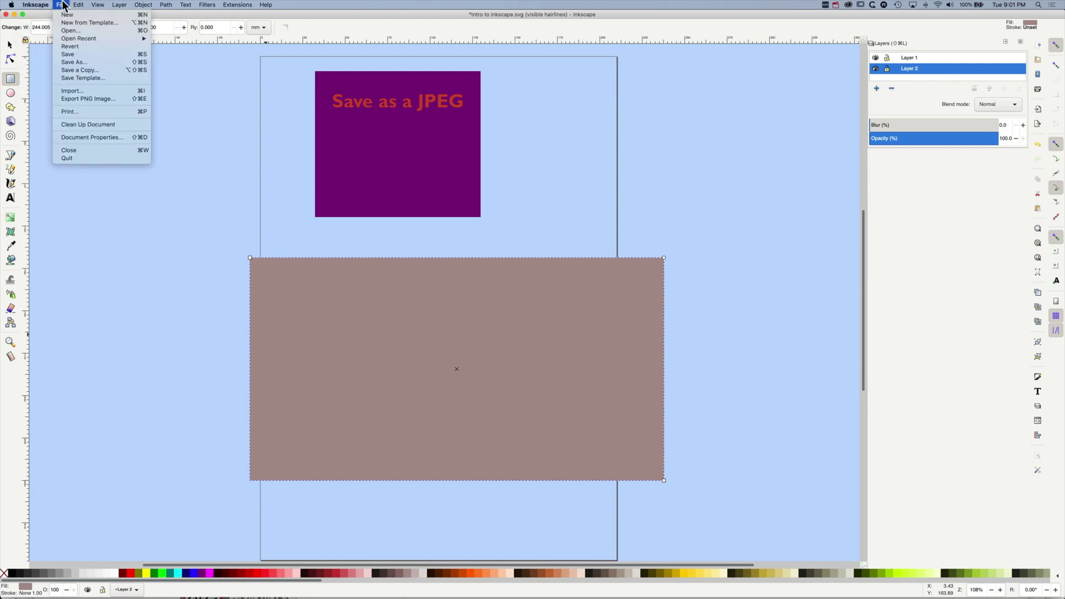
pyautogui.click(92, 137)
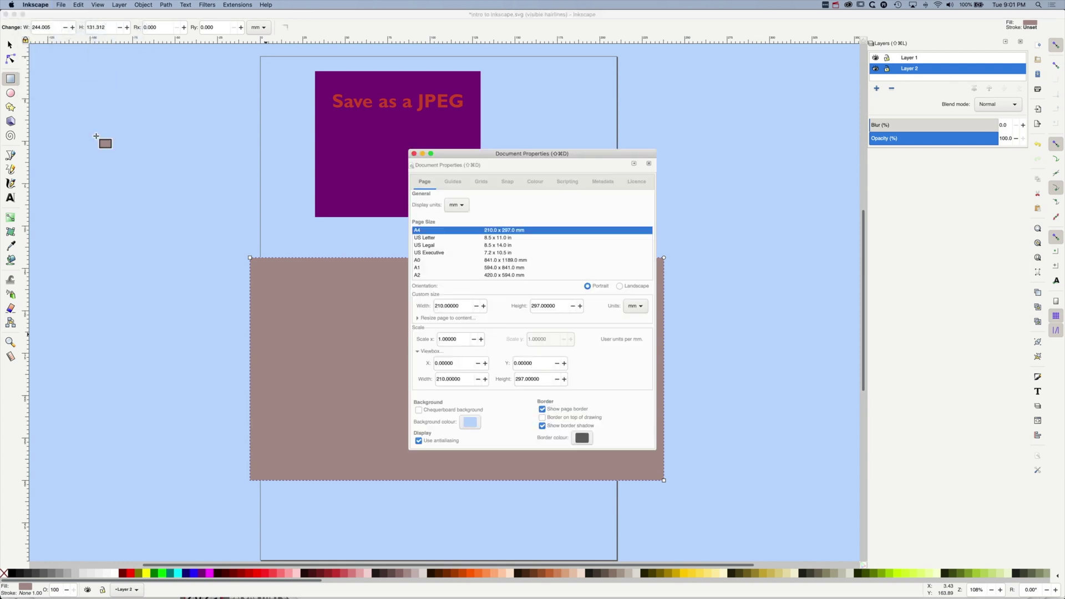
pyautogui.click(543, 424)
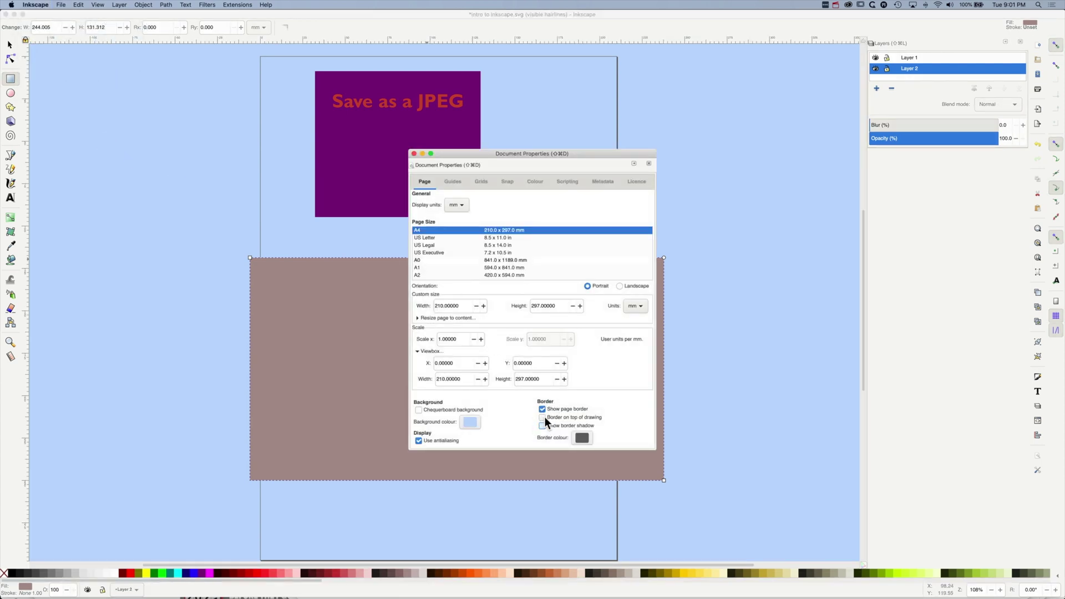
pyautogui.click(543, 417)
pyautogui.click(584, 416)
pyautogui.click(542, 417)
pyautogui.click(543, 417)
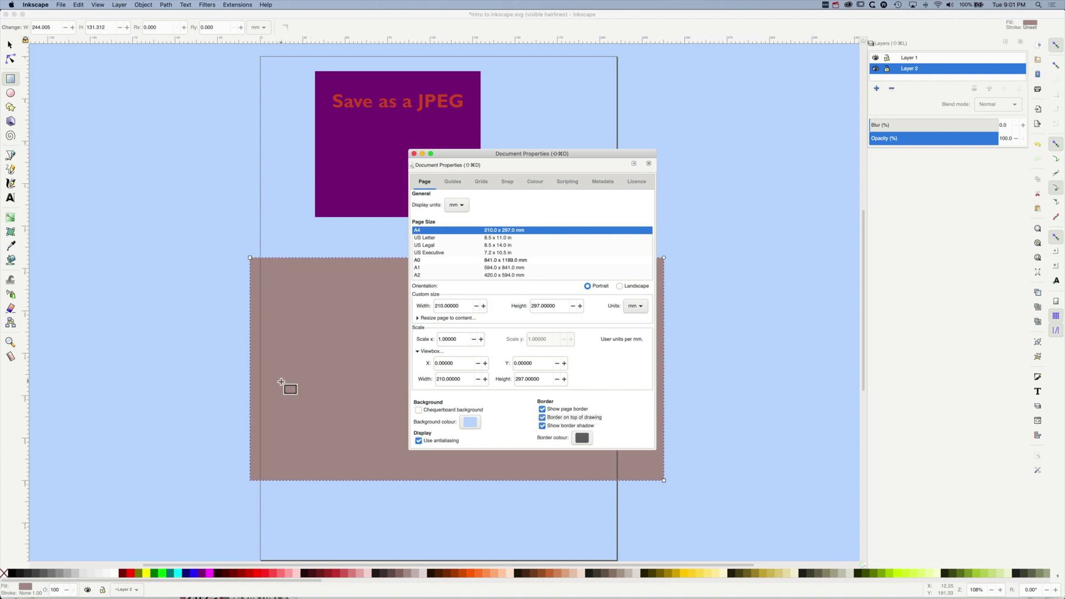
pyautogui.click(414, 154)
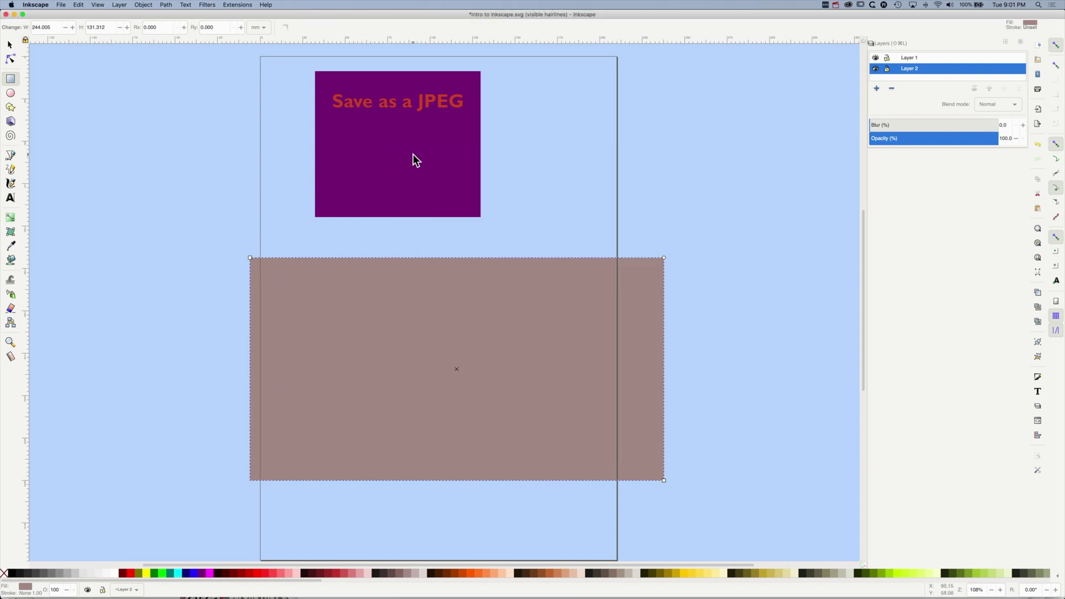
# Stretch the purple rectangle to about 222 mm wide, past both page edges, and move it flush to the page top
pyautogui.click(9, 44)
pyautogui.click(330, 161)
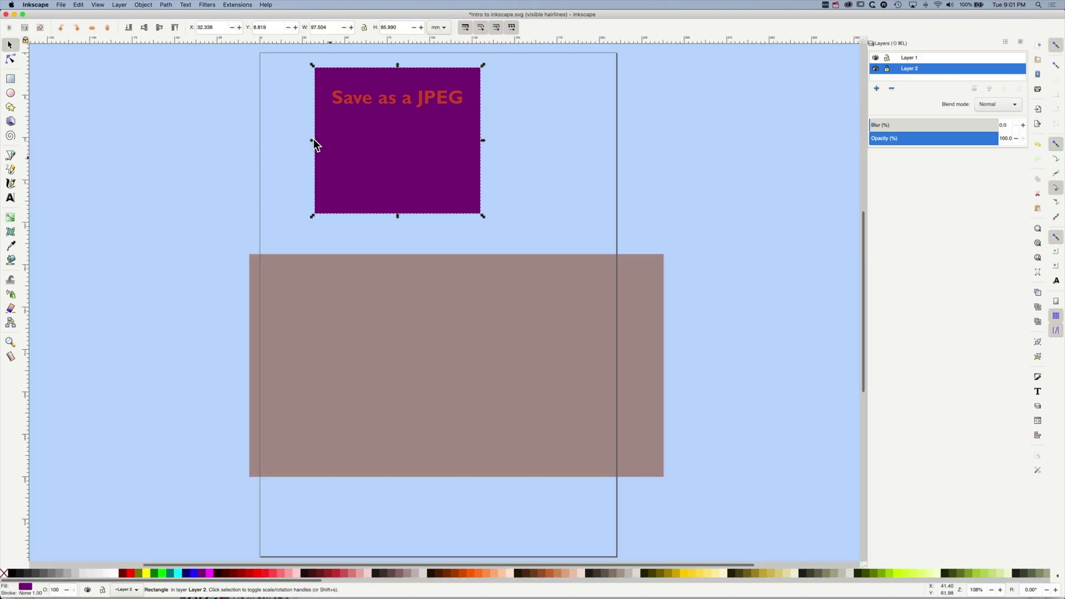
pyautogui.moveTo(312, 140); pyautogui.dragTo(258, 141)
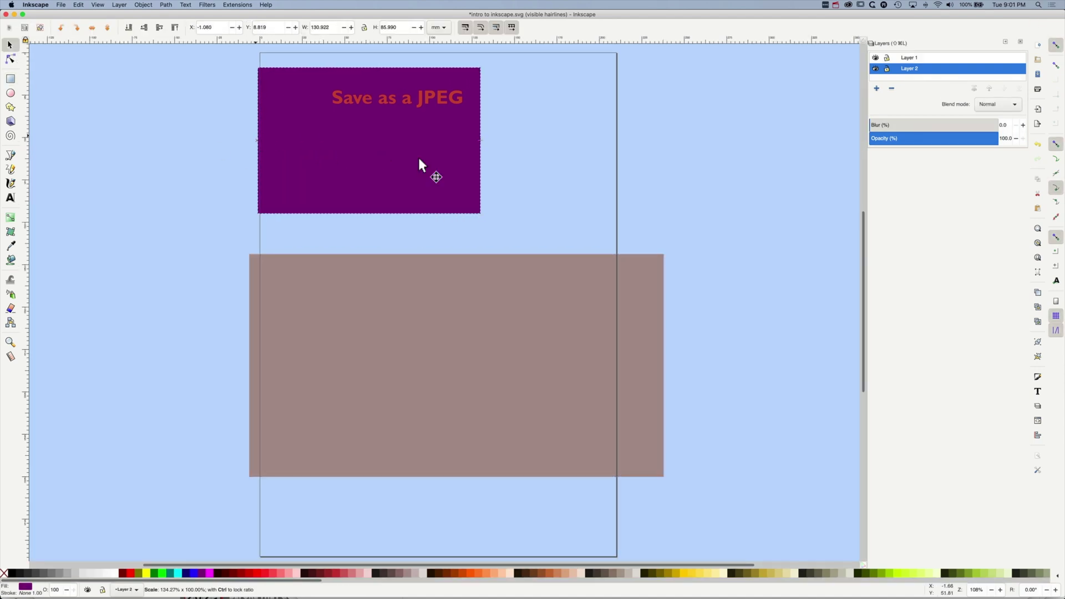
pyautogui.moveTo(481, 143); pyautogui.dragTo(635, 155)
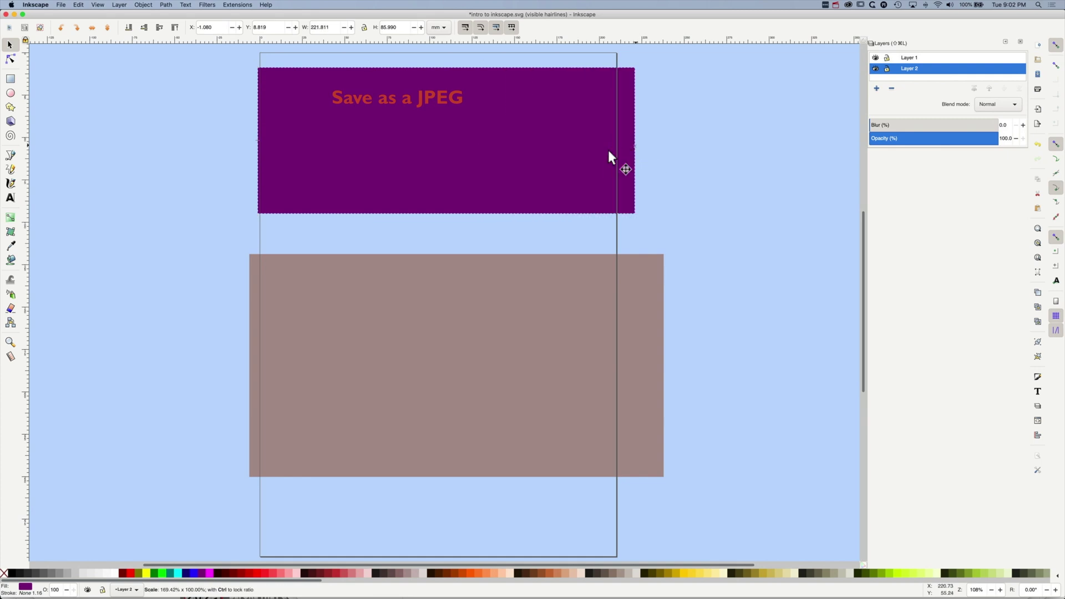
pyautogui.click(447, 218)
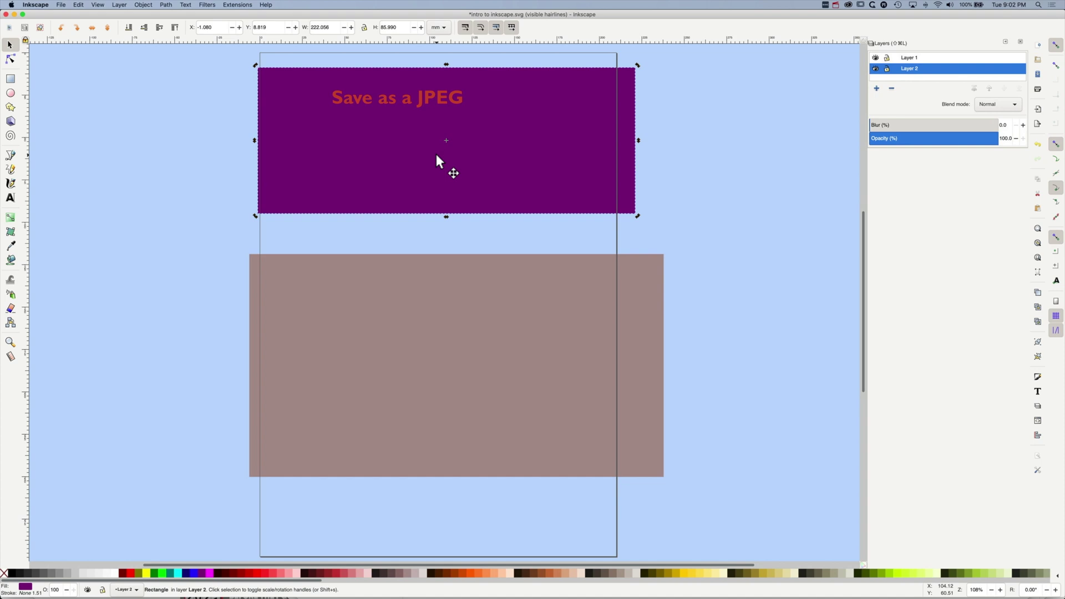
pyautogui.moveTo(435, 157); pyautogui.dragTo(421, 129)
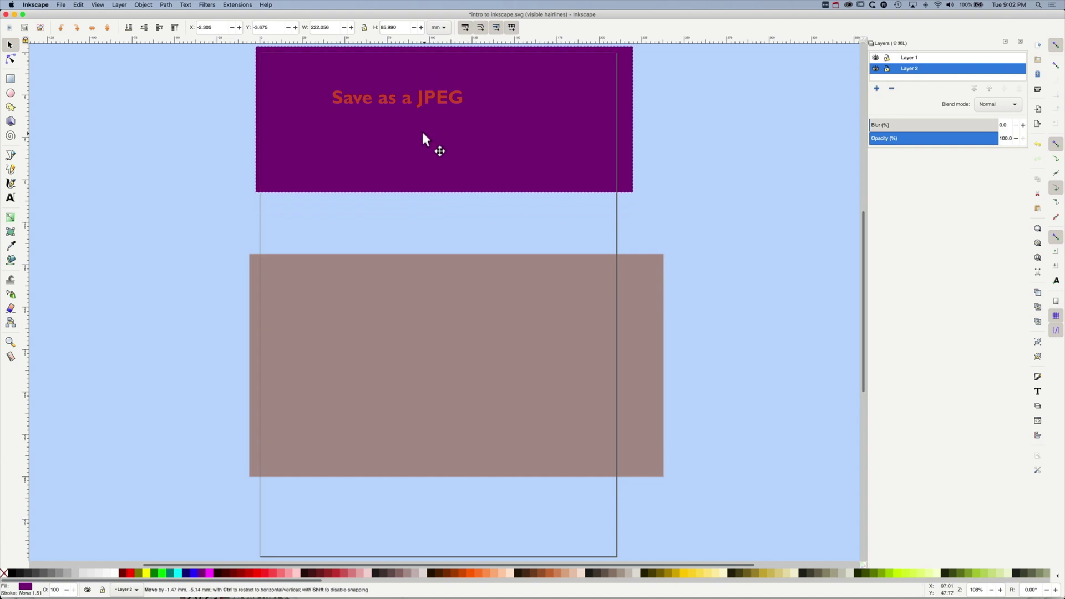
pyautogui.click(396, 98)
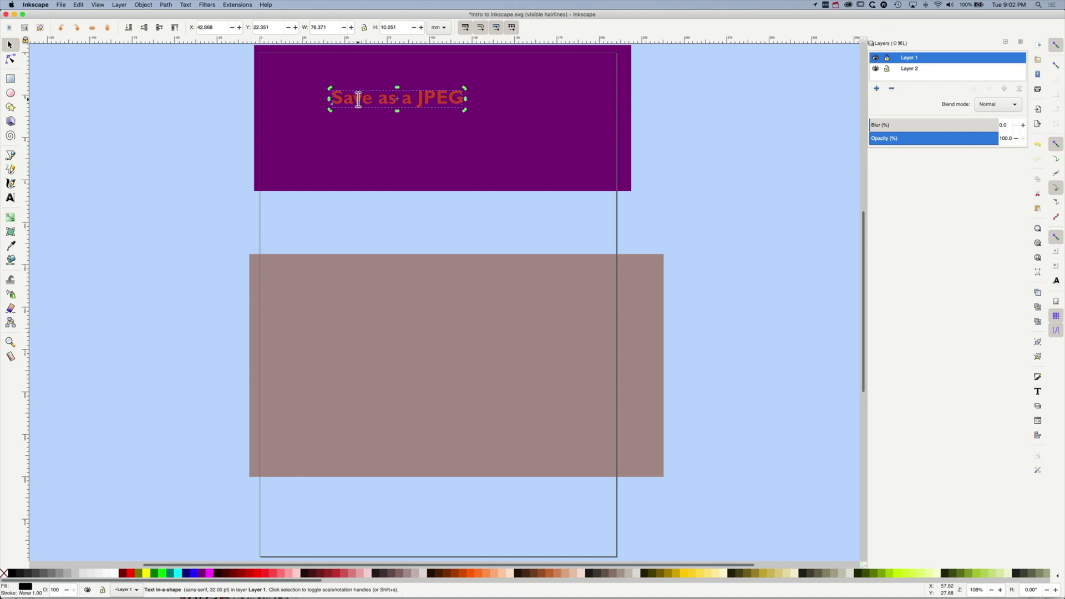
# Make the 'Save as a JPEG' heading text white
pyautogui.doubleClick(340, 98)
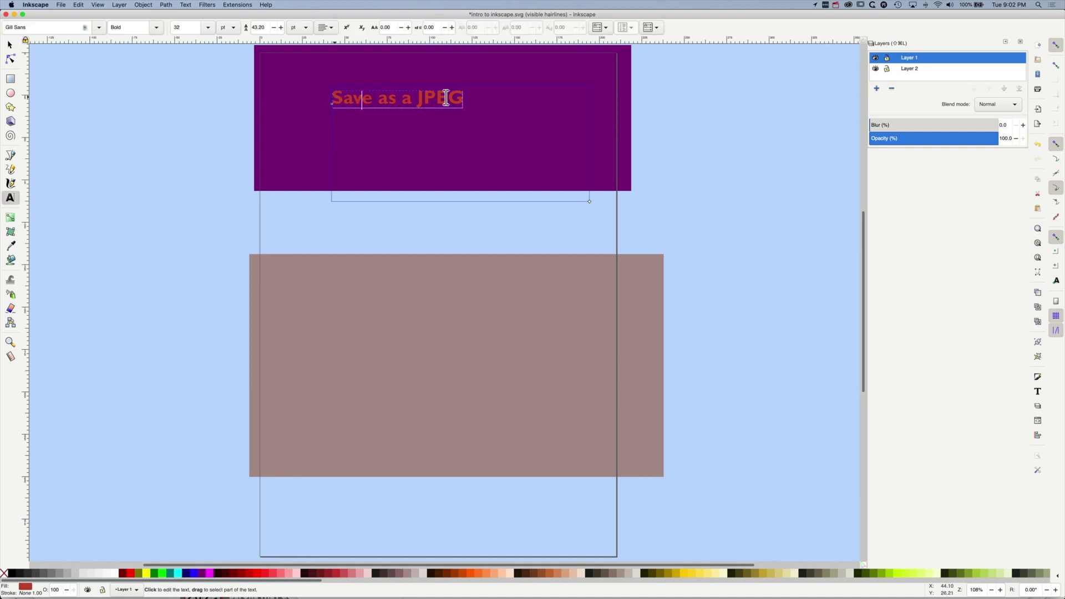
pyautogui.tripleClick(466, 100)
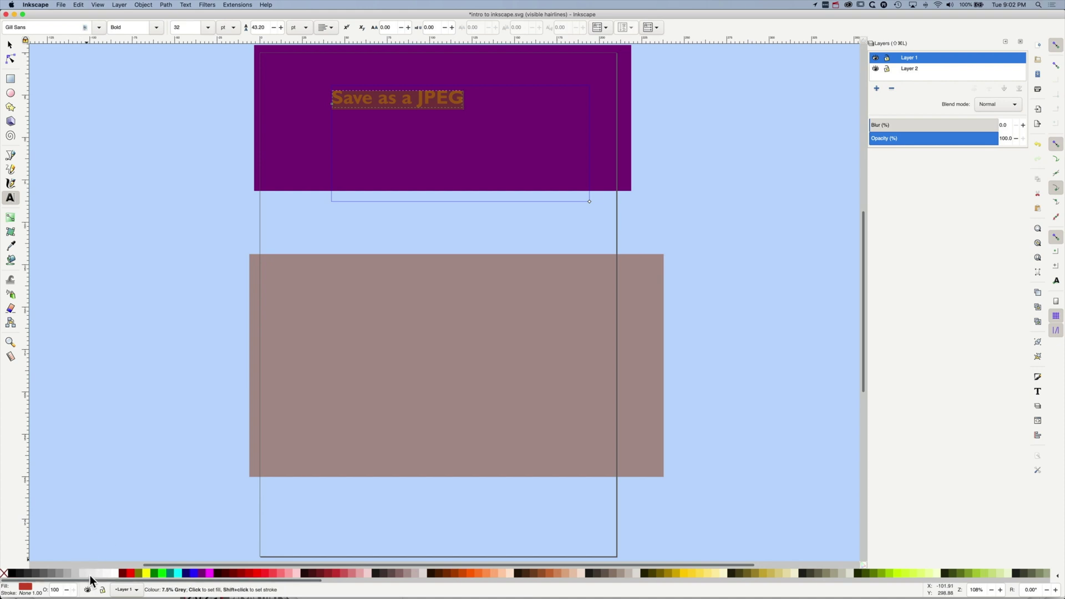
pyautogui.click(116, 576)
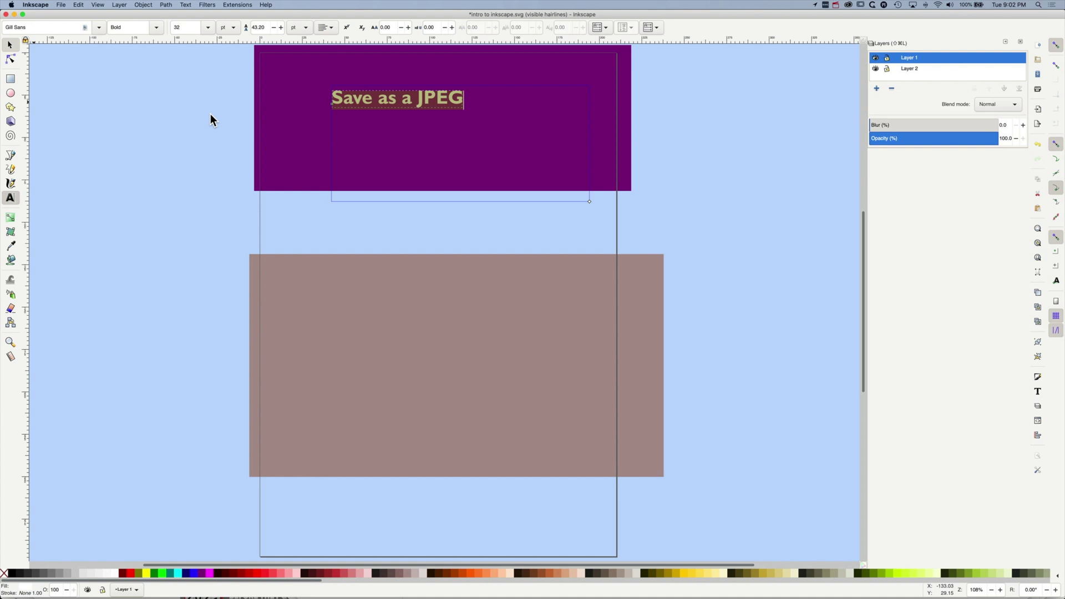
# Change the word JPEG to PNG so the heading reads 'Save as a PNG'
pyautogui.moveTo(417, 98); pyautogui.dragTo(483, 102)
pyautogui.write('Pn')
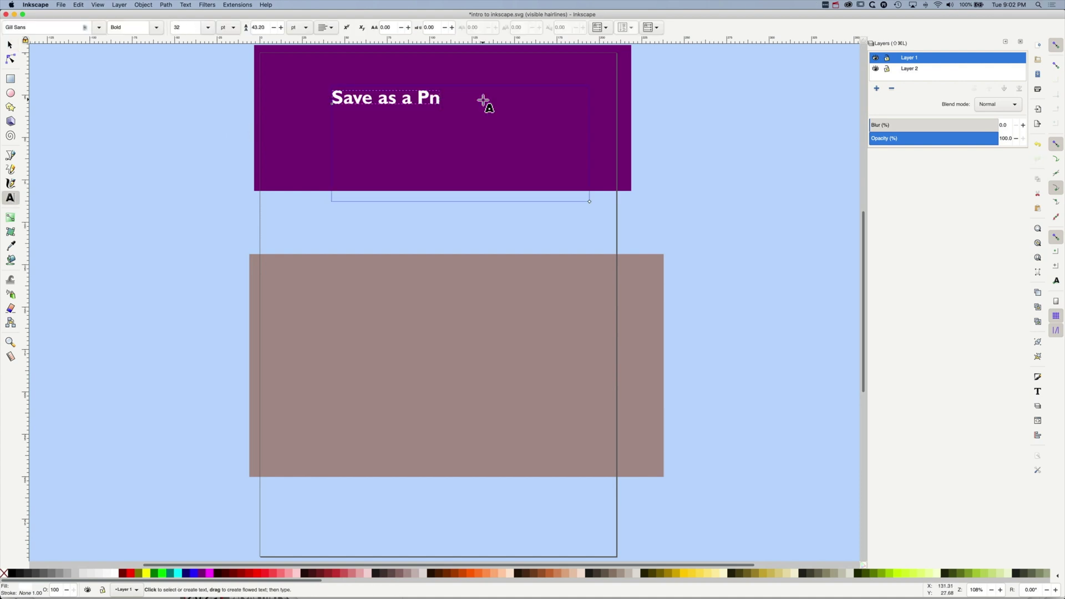
pyautogui.press('BackSpace')
pyautogui.write('NG')
pyautogui.press('F1')
# Enlarge the heading proportionally to about 120 mm wide with the ratio locked
pyautogui.scroll(-2, 483, 103)
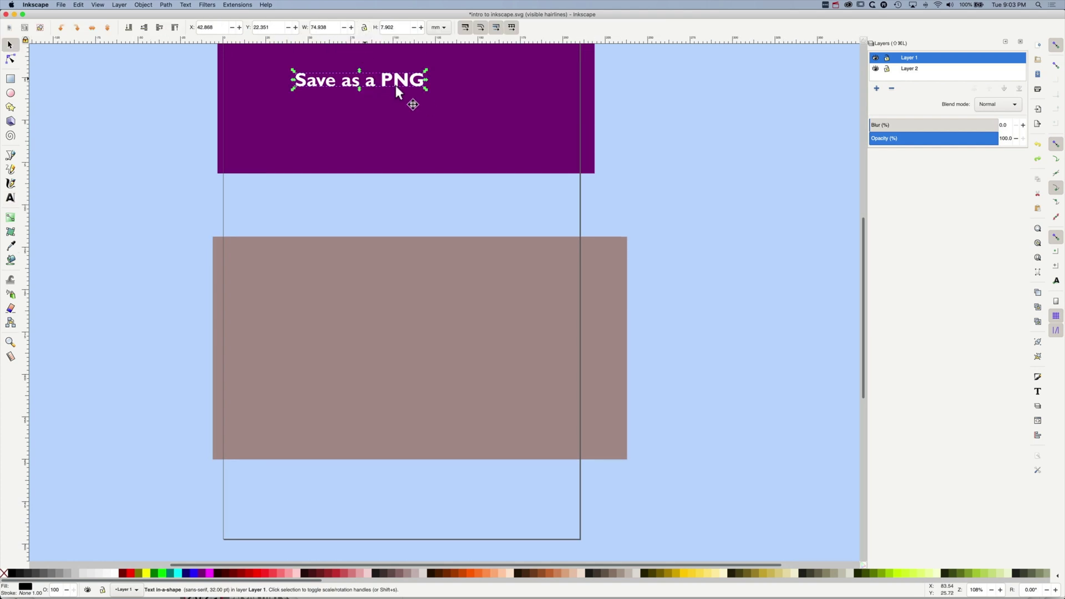
pyautogui.click(365, 29)
pyautogui.moveTo(425, 88); pyautogui.dragTo(498, 132)
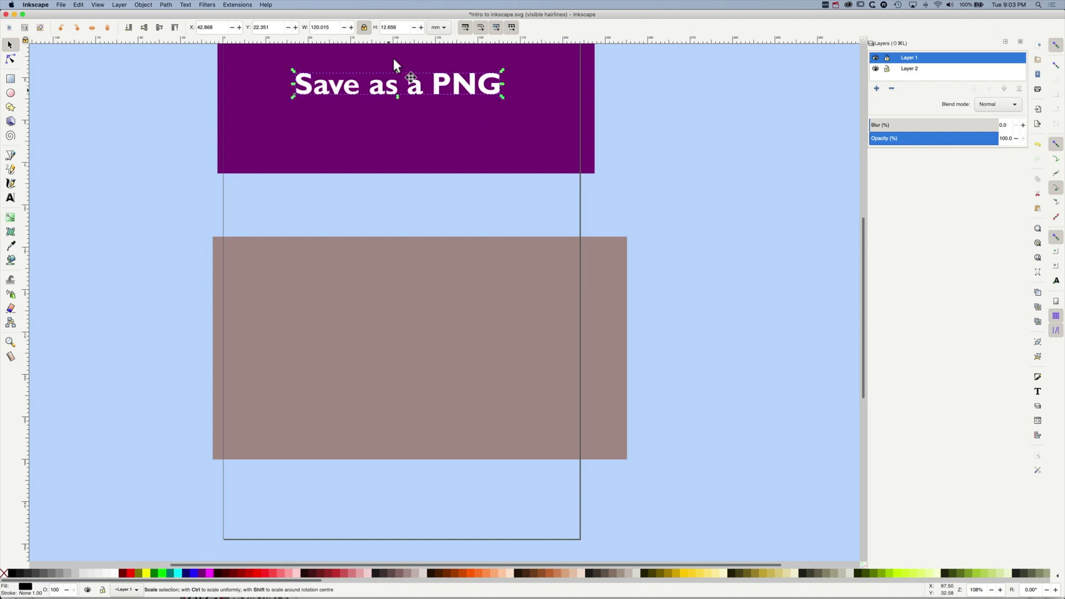
# Export the whole page at 300 dpi (2480 px wide) as intro to inkscape.png
pyautogui.click(62, 5)
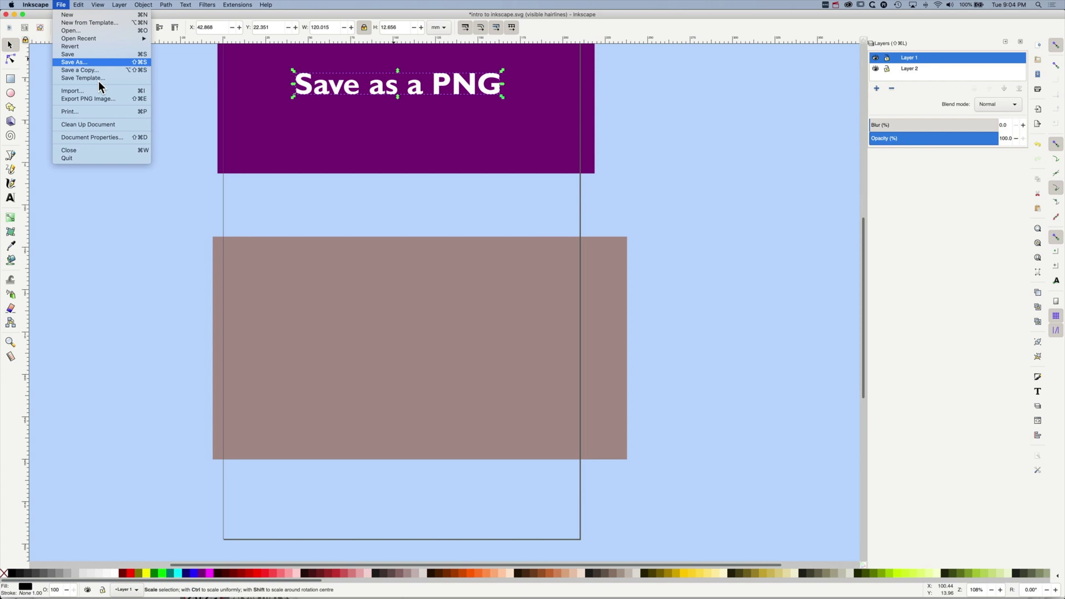
pyautogui.click(98, 99)
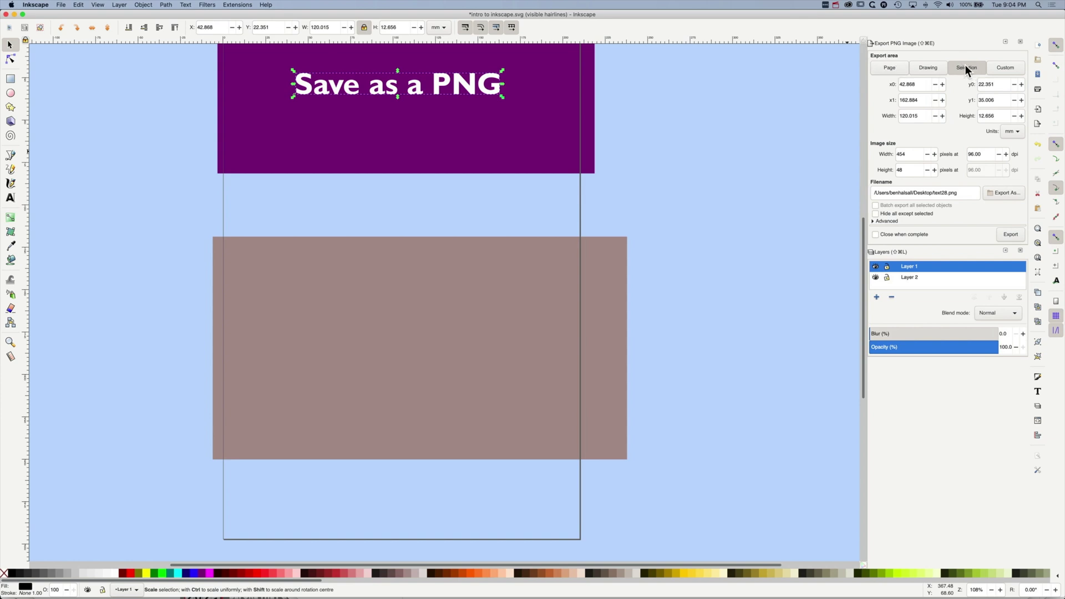
pyautogui.click(898, 69)
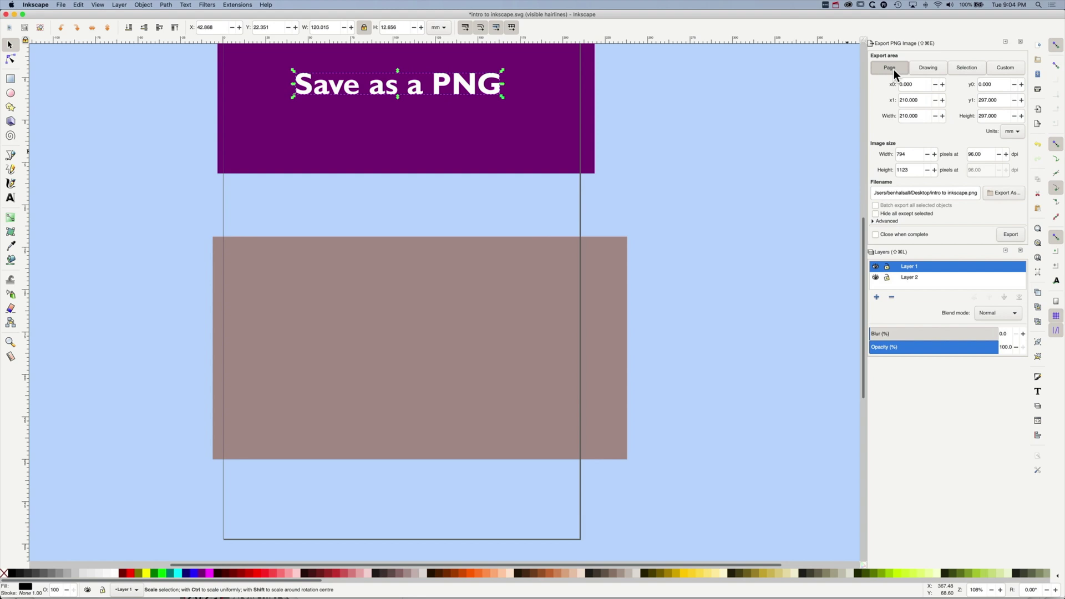
pyautogui.doubleClick(976, 155)
pyautogui.press('Tab')
pyautogui.click(1011, 235)
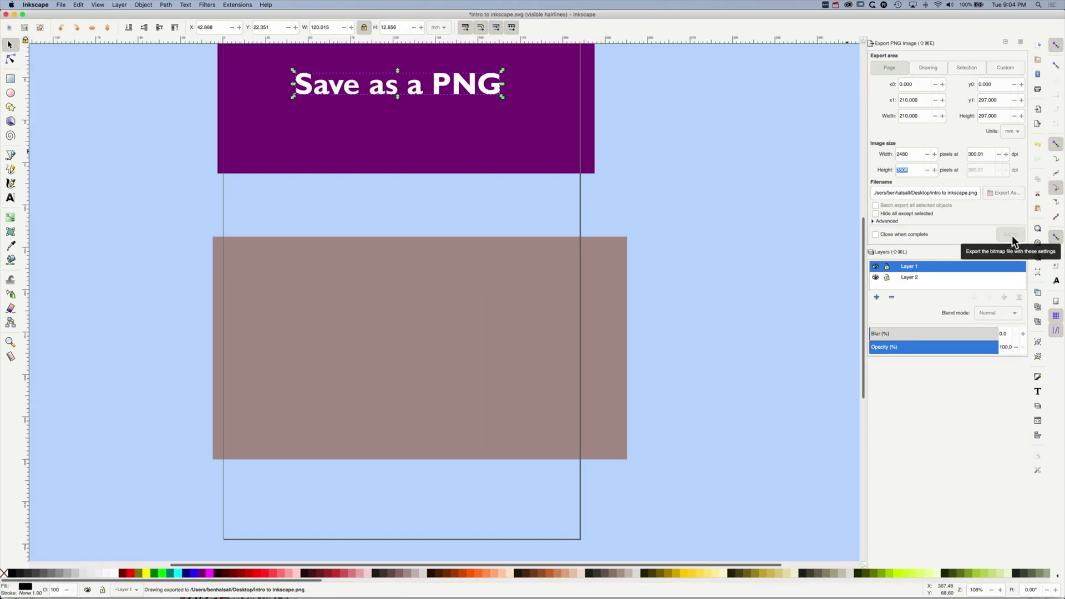
# In Finder, preview intro to inkscape.png on the Desktop with Quick Look, then close the preview
pyautogui.press('super+Tab')
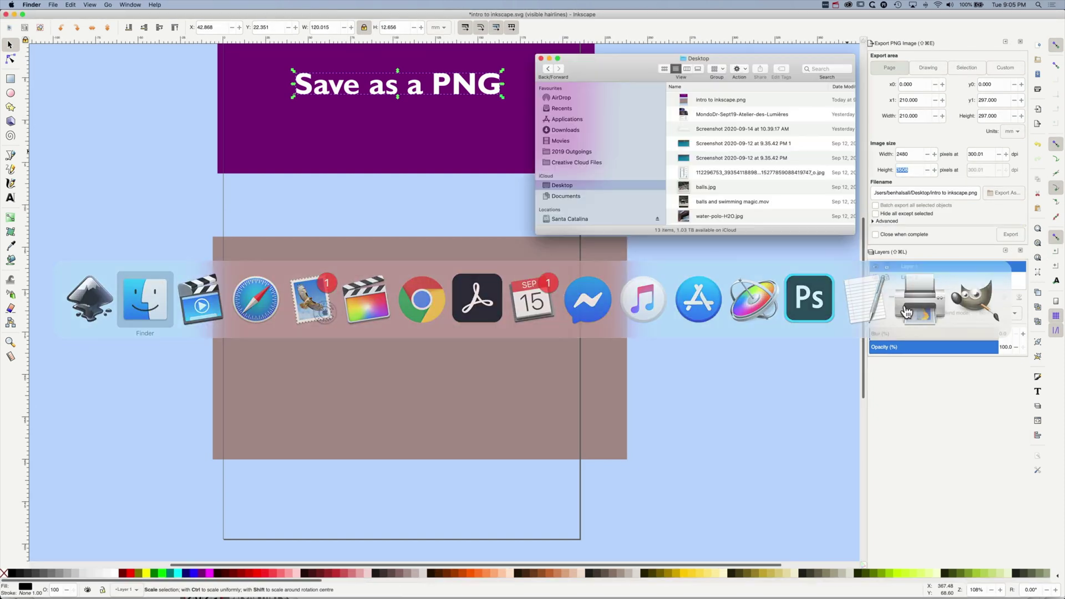
pyautogui.click(702, 100)
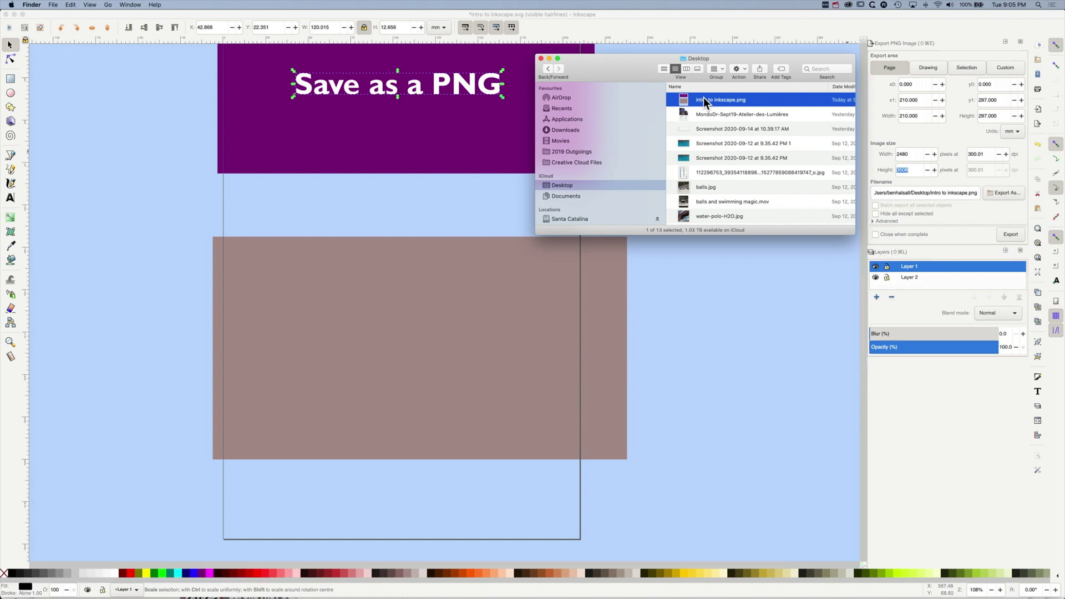
pyautogui.press('space')
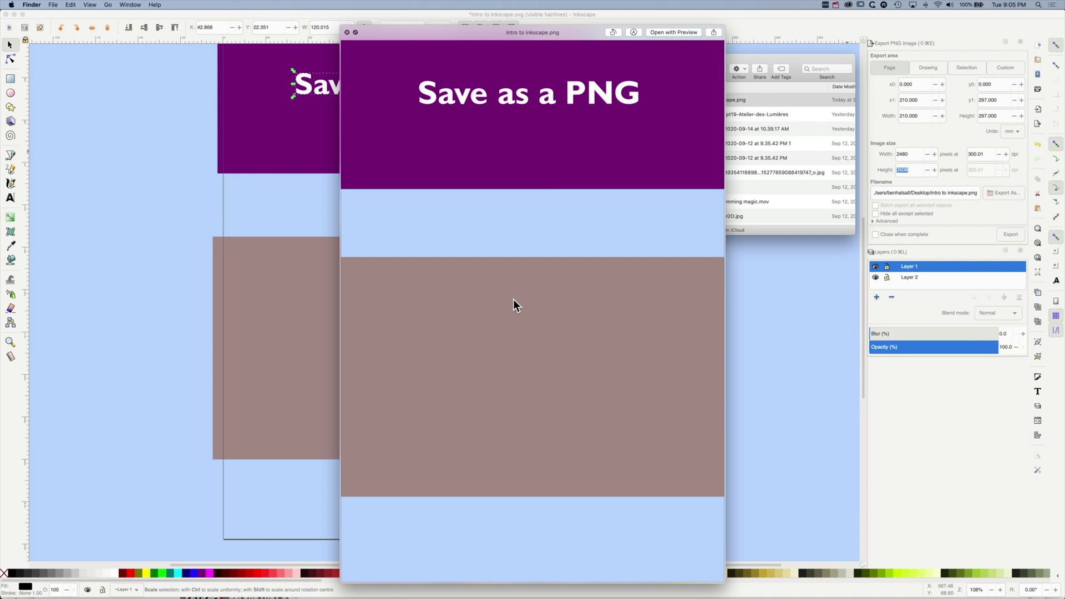
pyautogui.press('space')
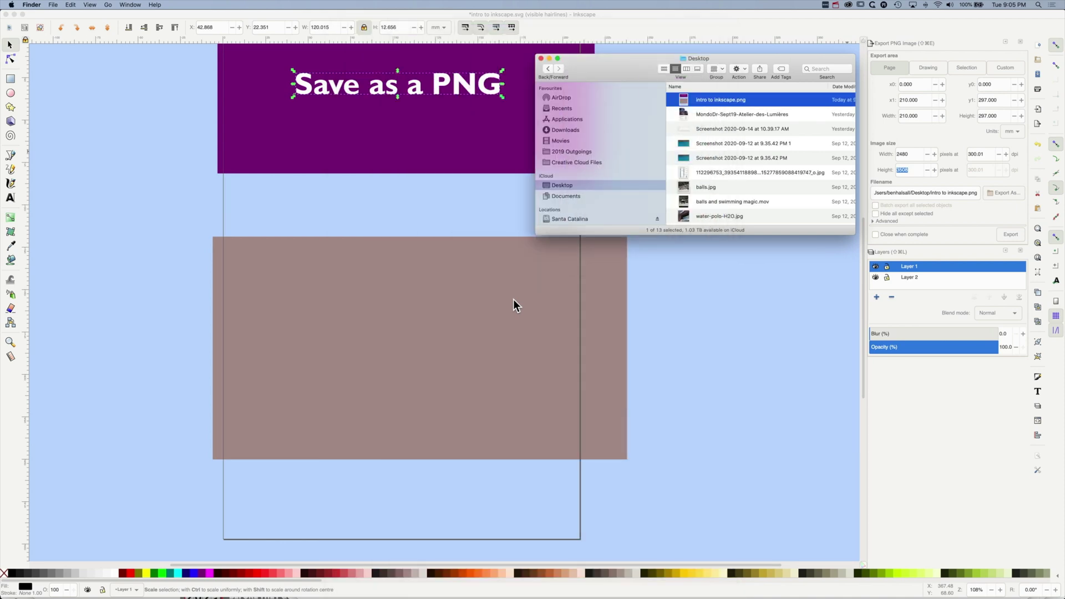